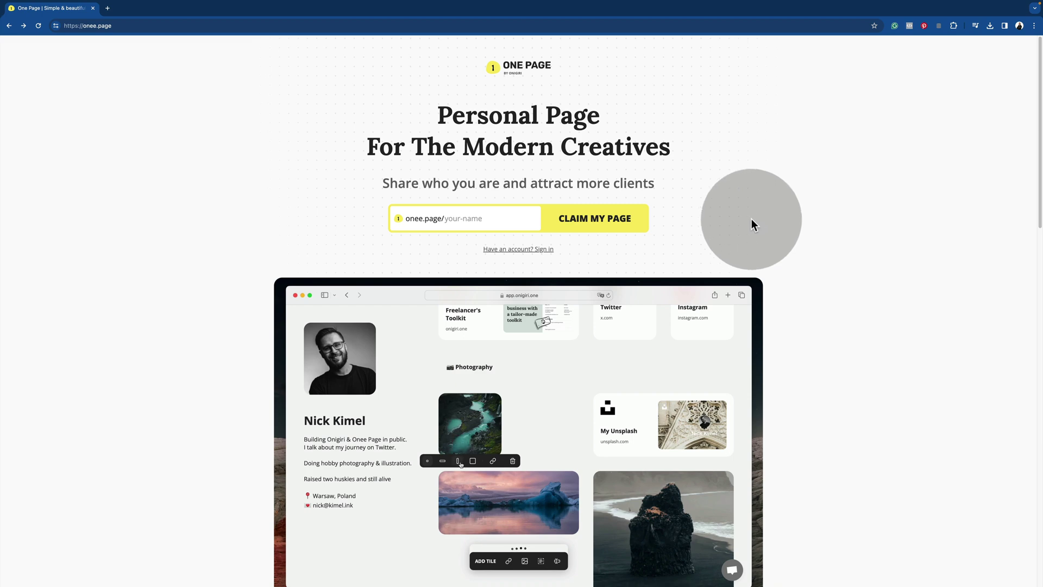
# - Enter borsphoto as the onee.page link and claim the page
pyautogui.click(461, 218)
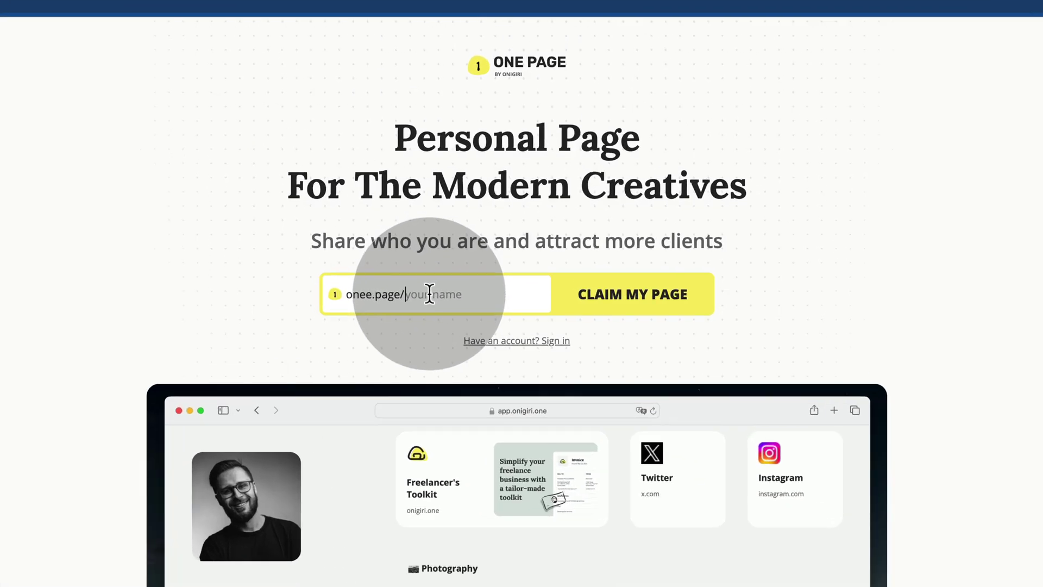
pyautogui.write('borsp')
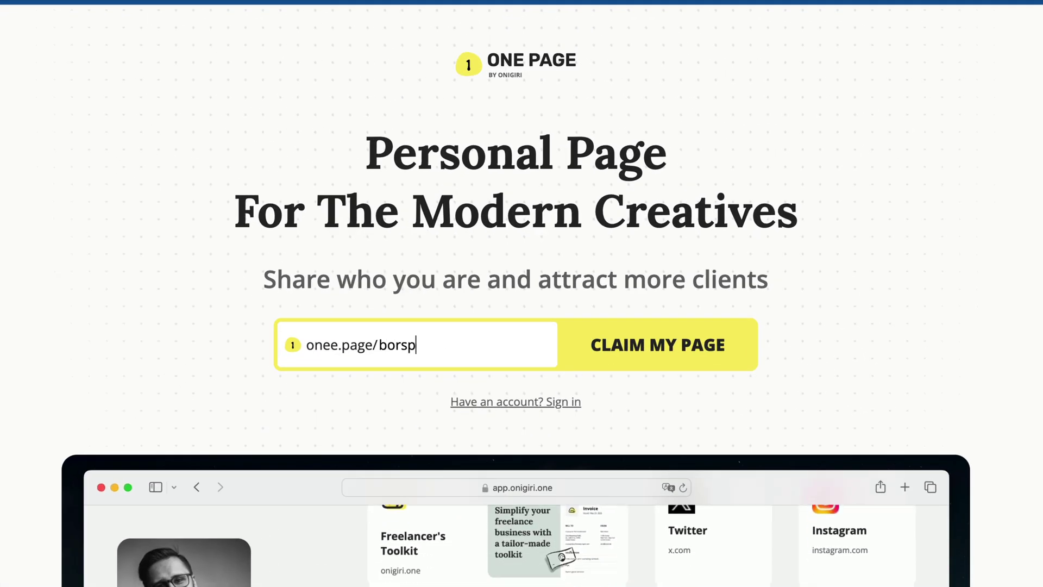
pyautogui.write('hoto')
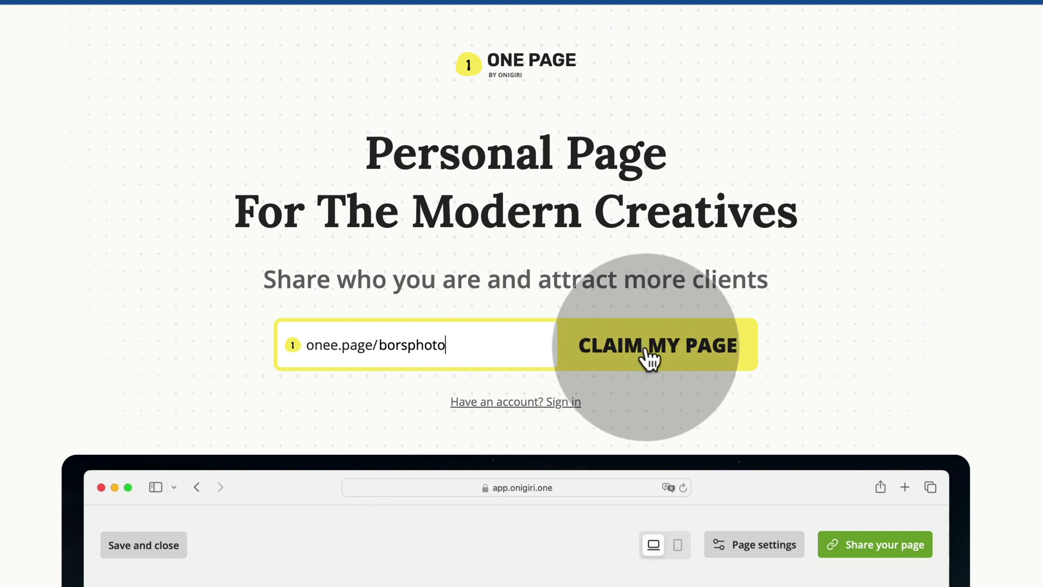
pyautogui.click(647, 352)
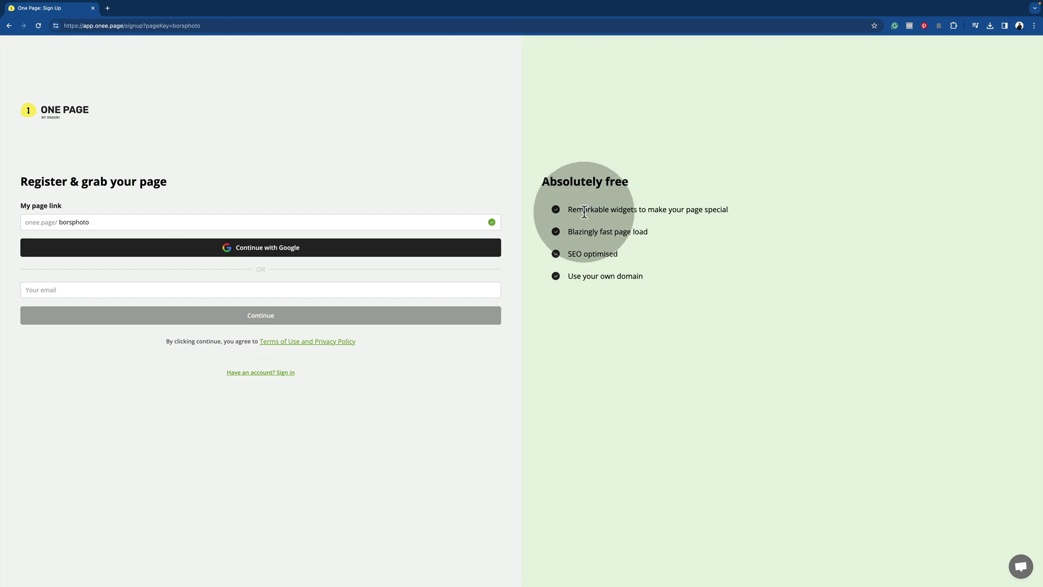
# - Try cleverphotographer as the page link, revert to borsphoto, and enter the sign-up e-mail address
pyautogui.click(54, 228)
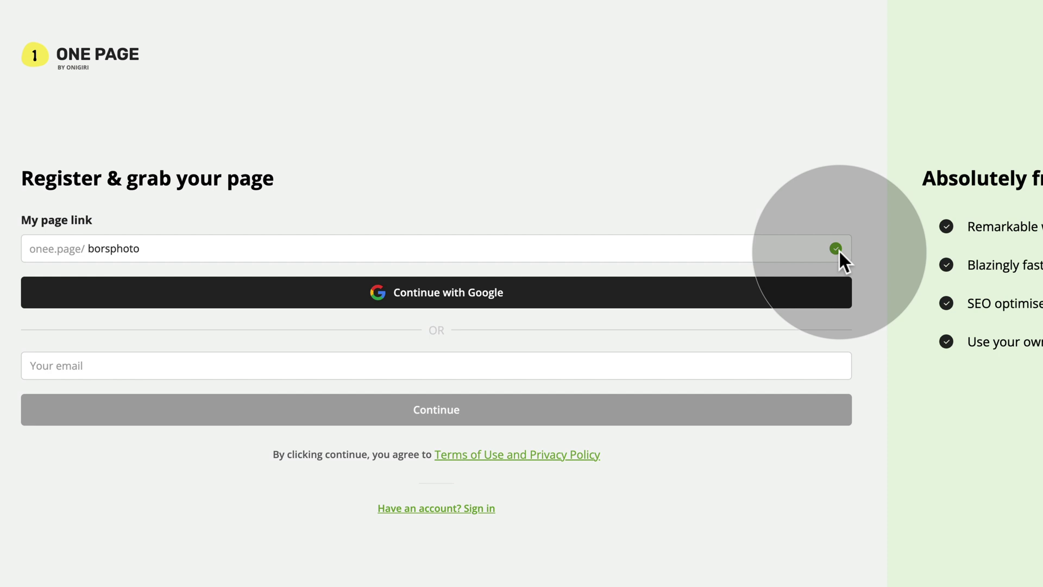
pyautogui.moveTo(139, 251); pyautogui.dragTo(2, 232)
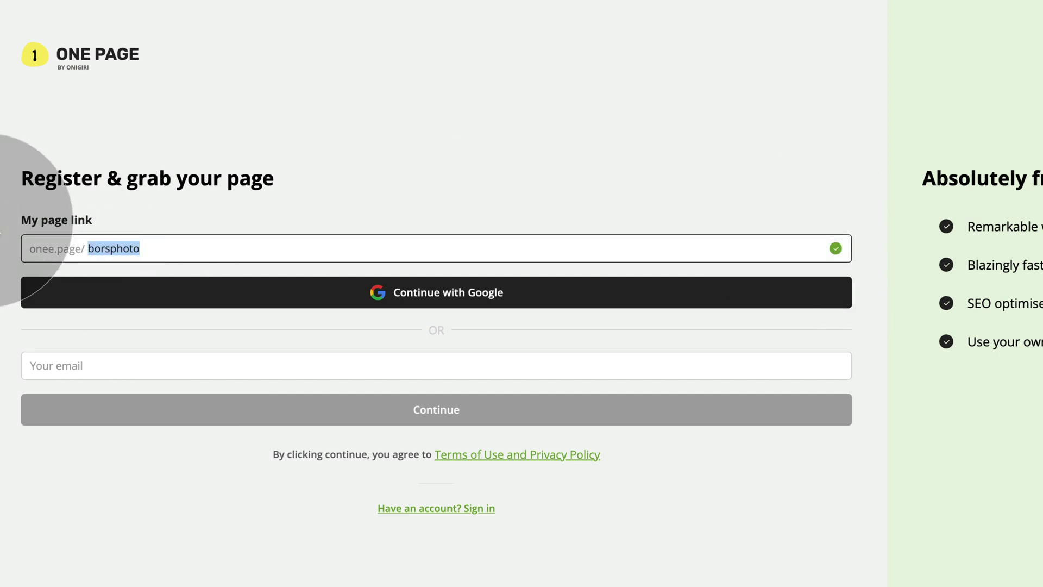
pyautogui.write('clev')
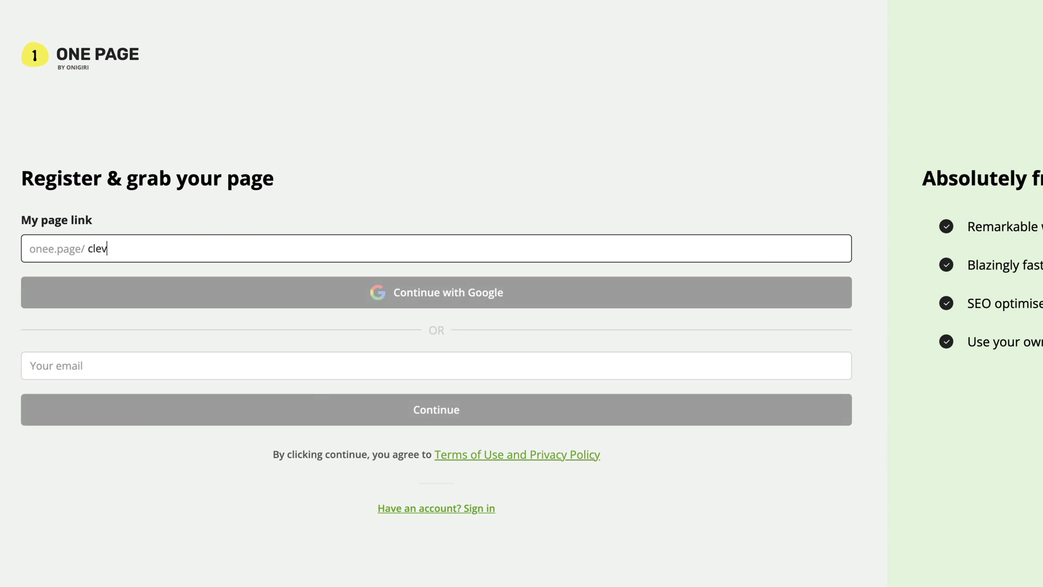
pyautogui.write('erphotographer')
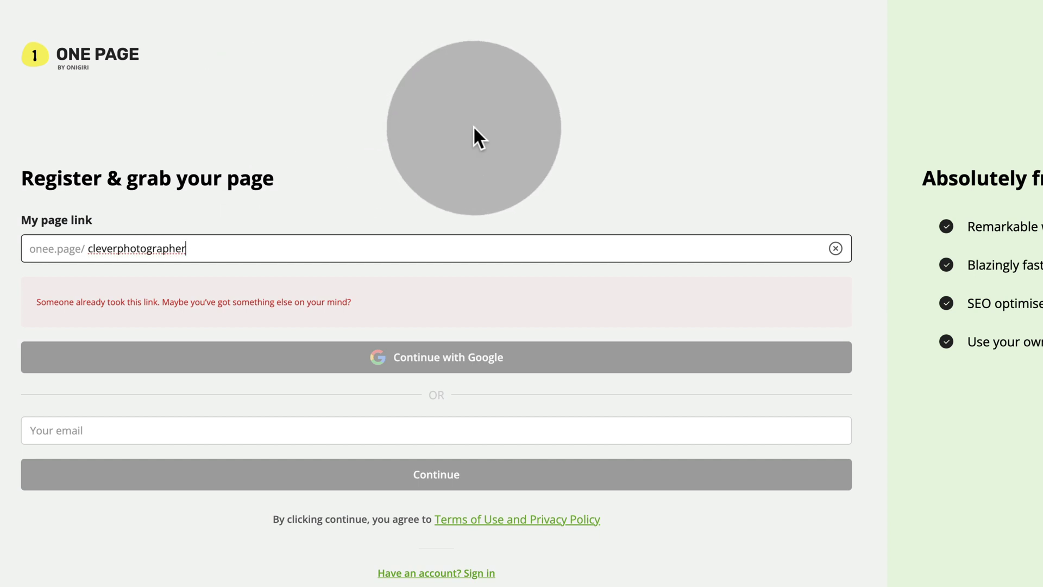
pyautogui.doubleClick(172, 246)
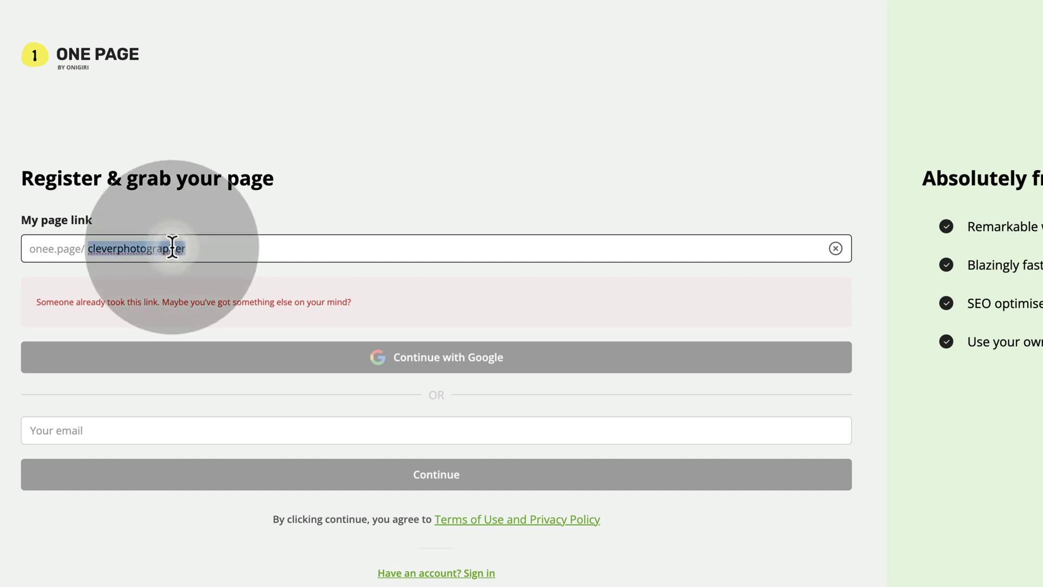
pyautogui.write('borsphoto')
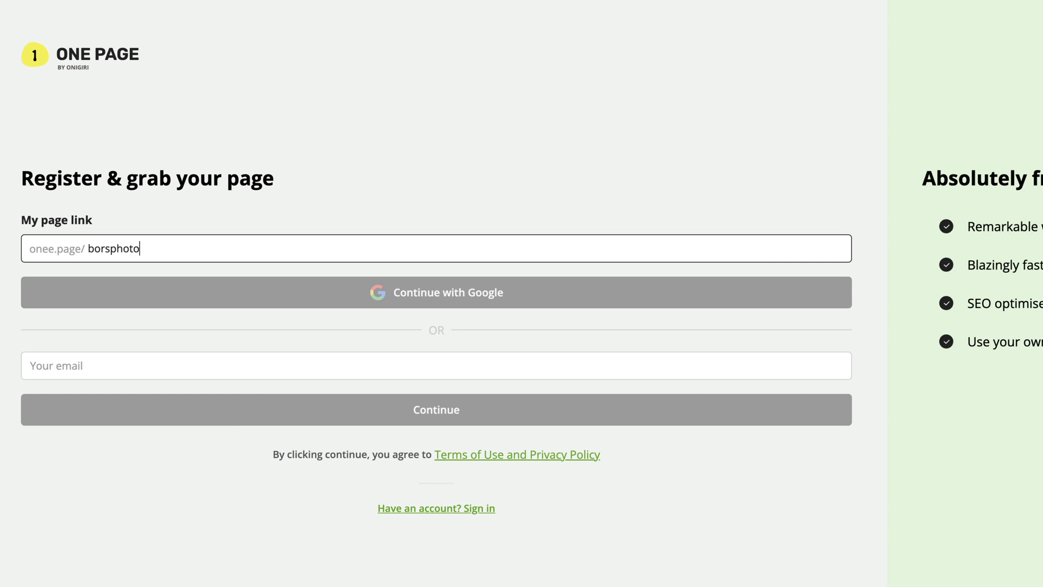
pyautogui.click(560, 168)
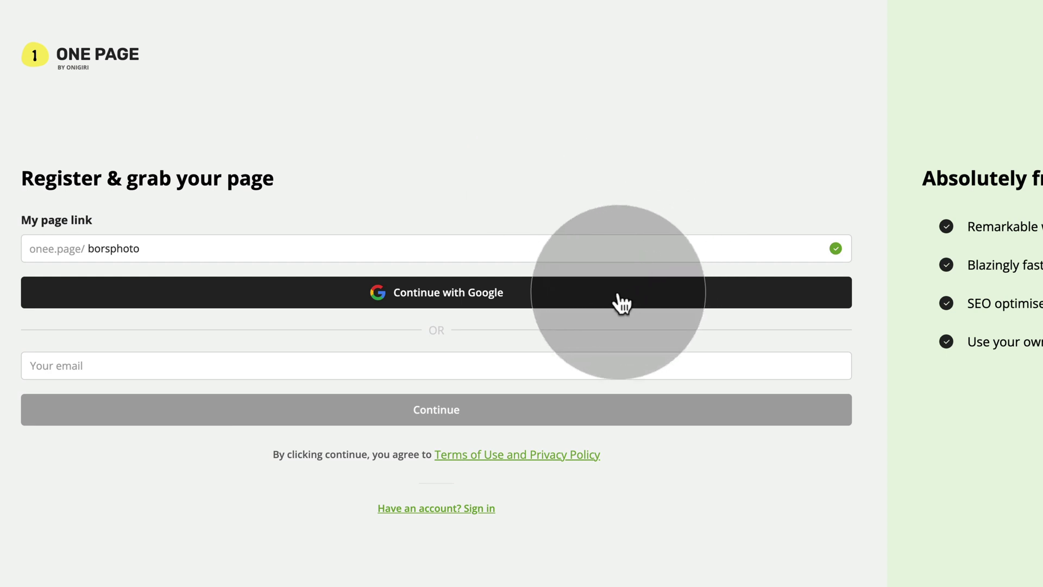
pyautogui.click(269, 368)
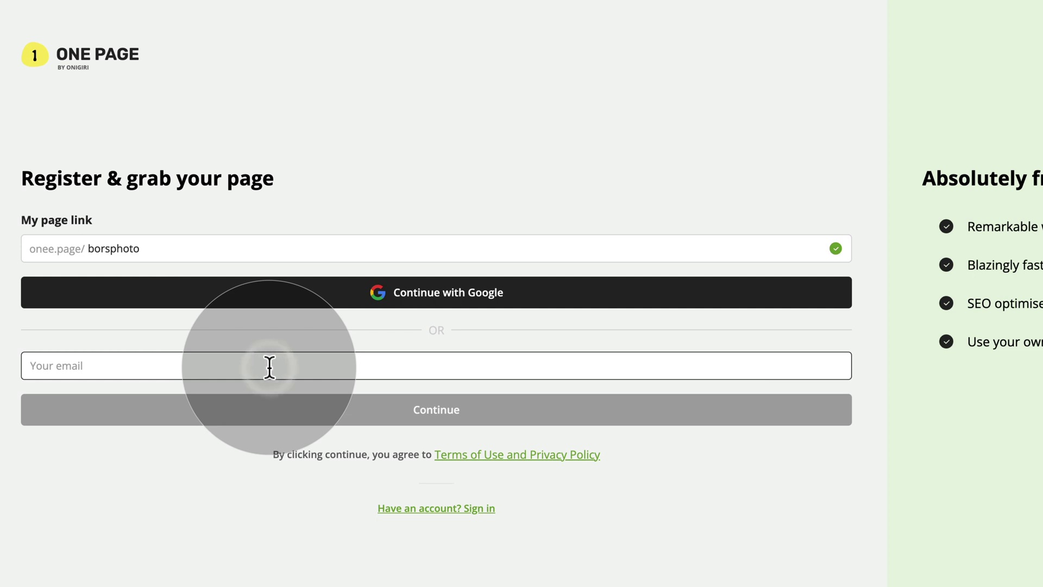
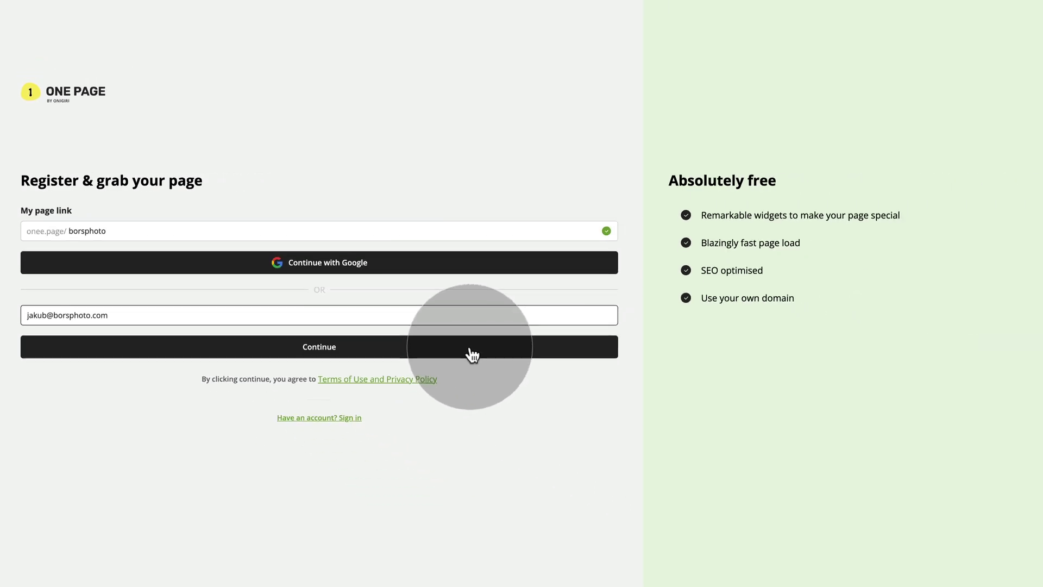
# - Submit the sign-up form to create the account
pyautogui.click(383, 321)
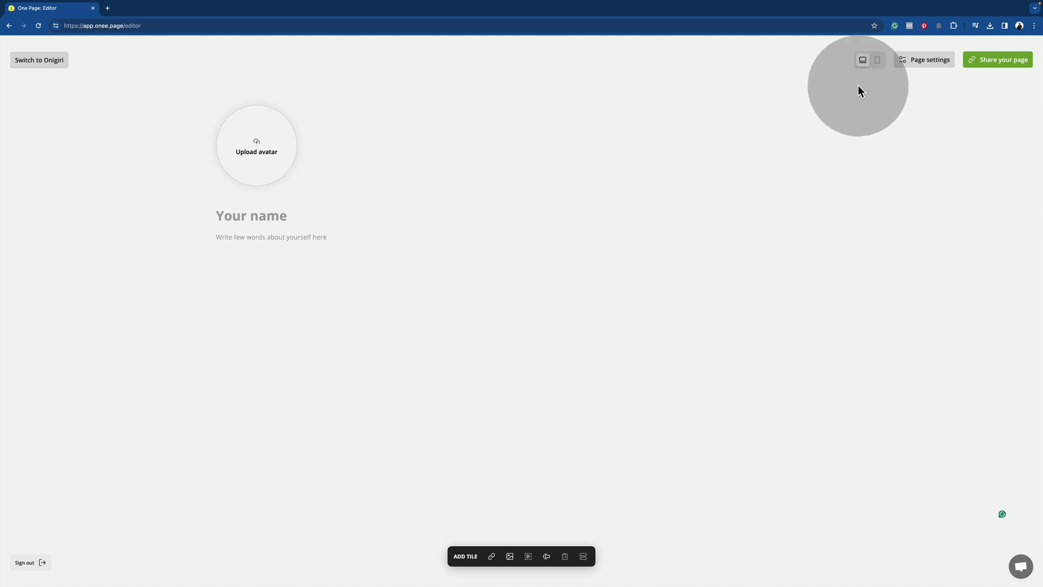
# - Preview the page in mobile and desktop layouts, then bring up Page settings
pyautogui.click(878, 64)
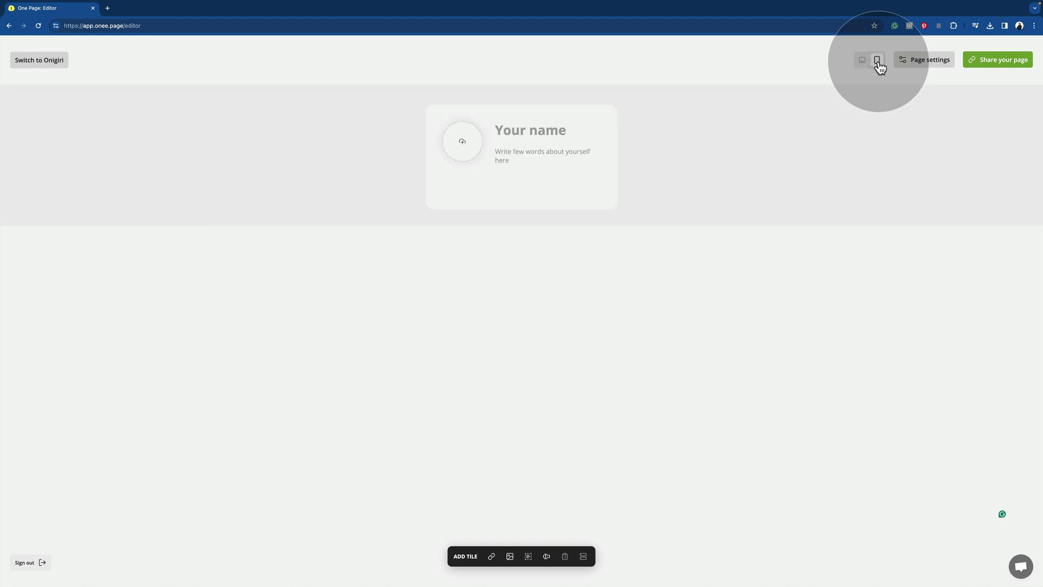
pyautogui.click(865, 63)
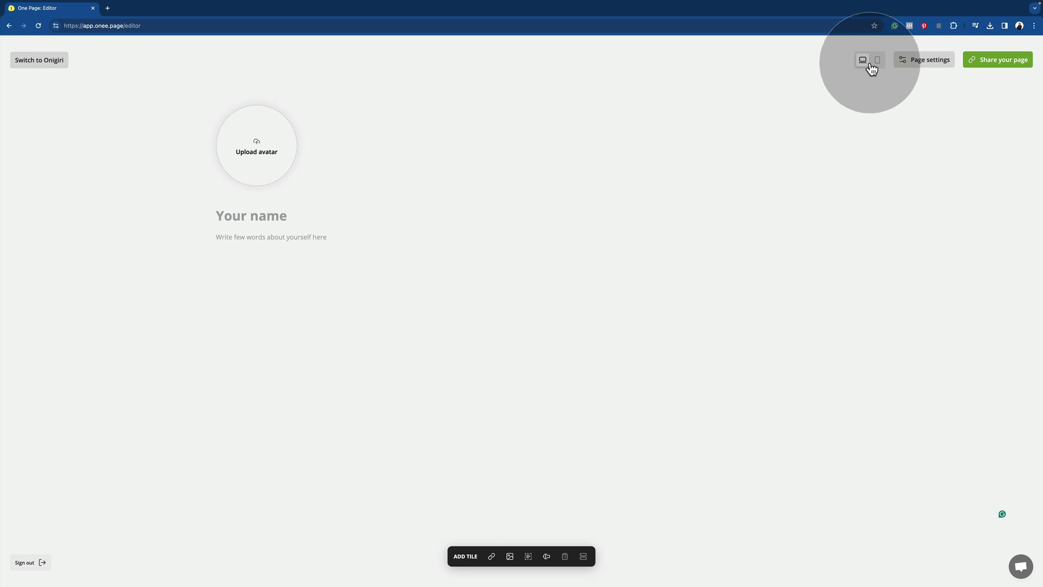
pyautogui.click(929, 60)
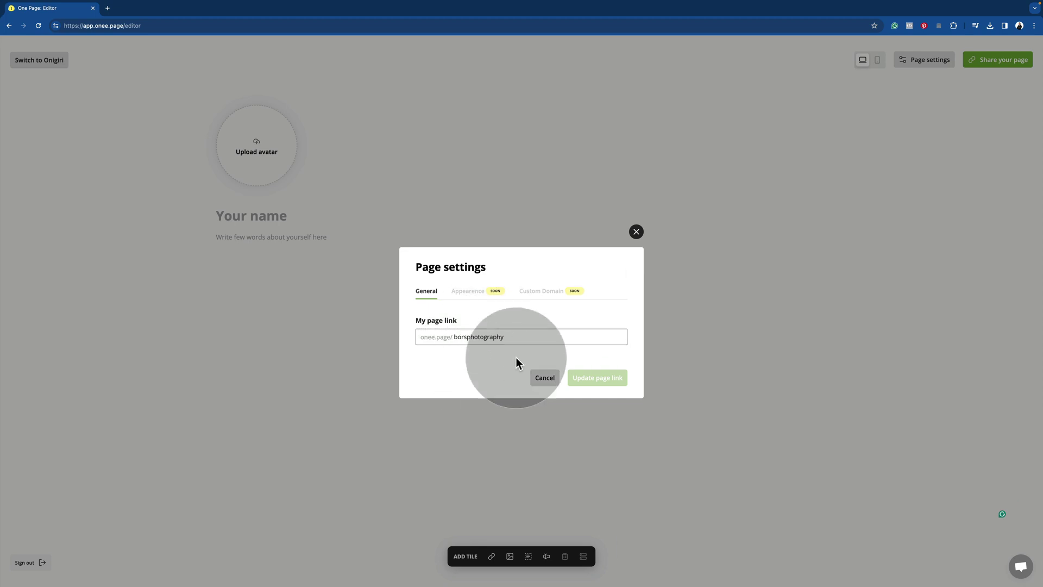
# - Inspect the borsphotography link and Appearance tab, then close Page settings without changes
pyautogui.doubleClick(503, 338)
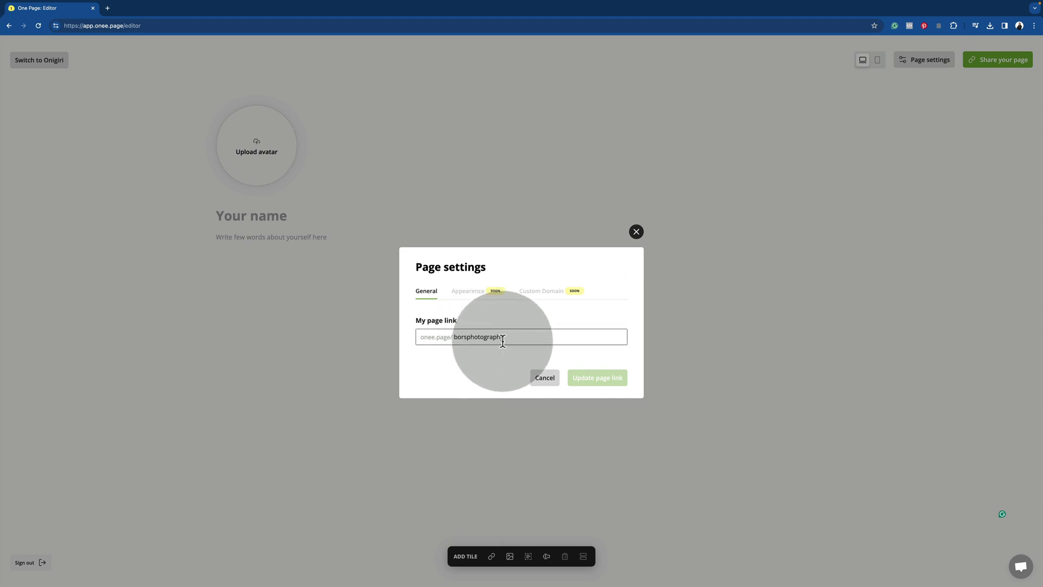
pyautogui.click(468, 292)
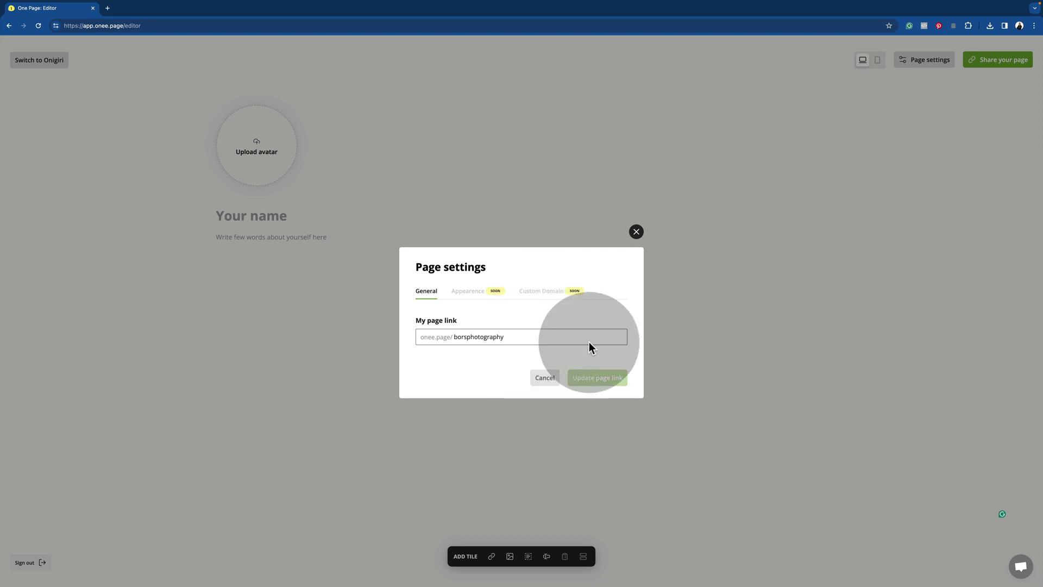
pyautogui.click(637, 232)
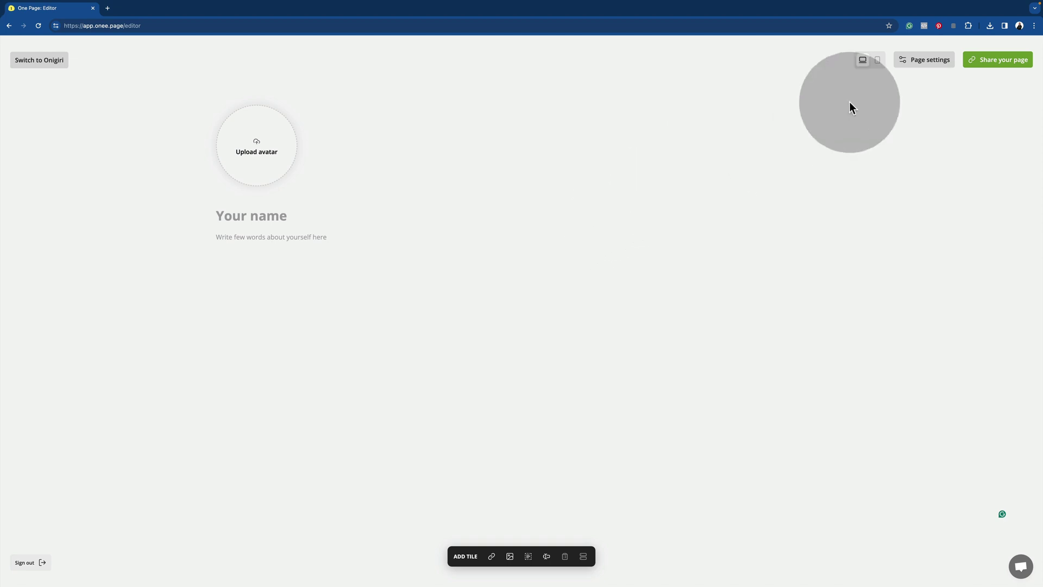
# - View the page's share link, dismiss it, and bring up the support chat
pyautogui.click(1002, 65)
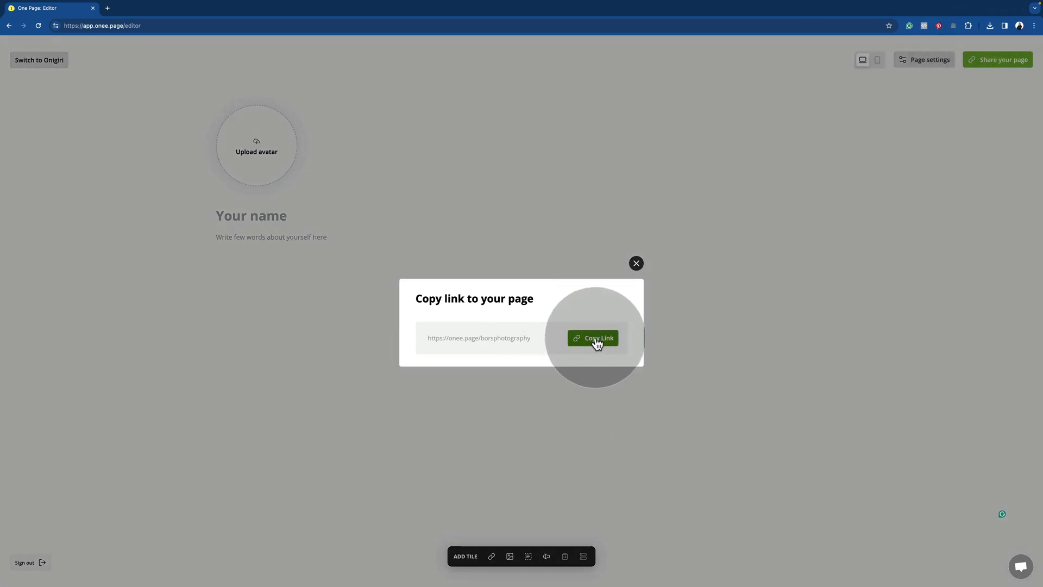
pyautogui.click(636, 263)
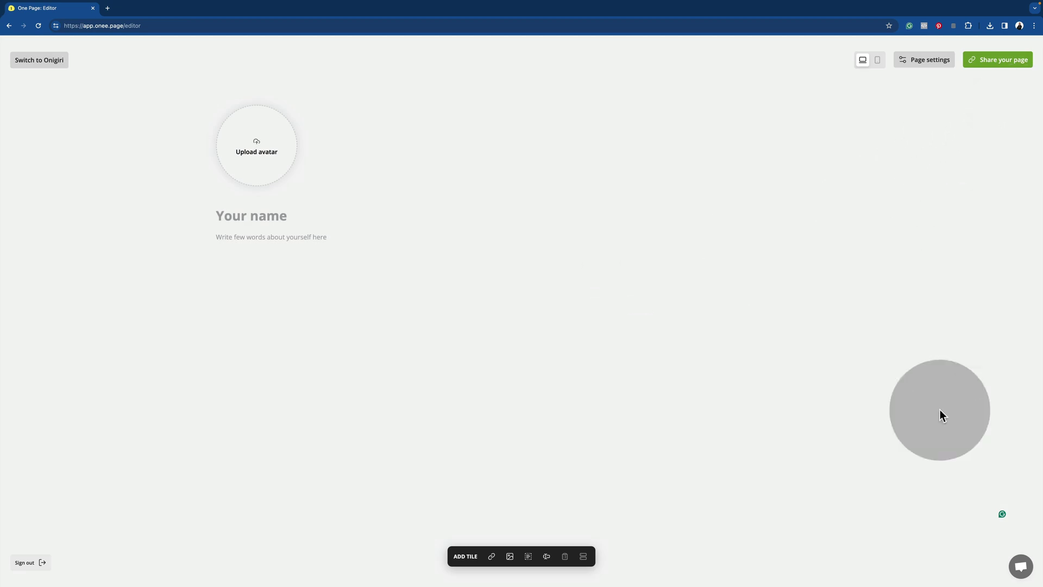
pyautogui.click(1021, 570)
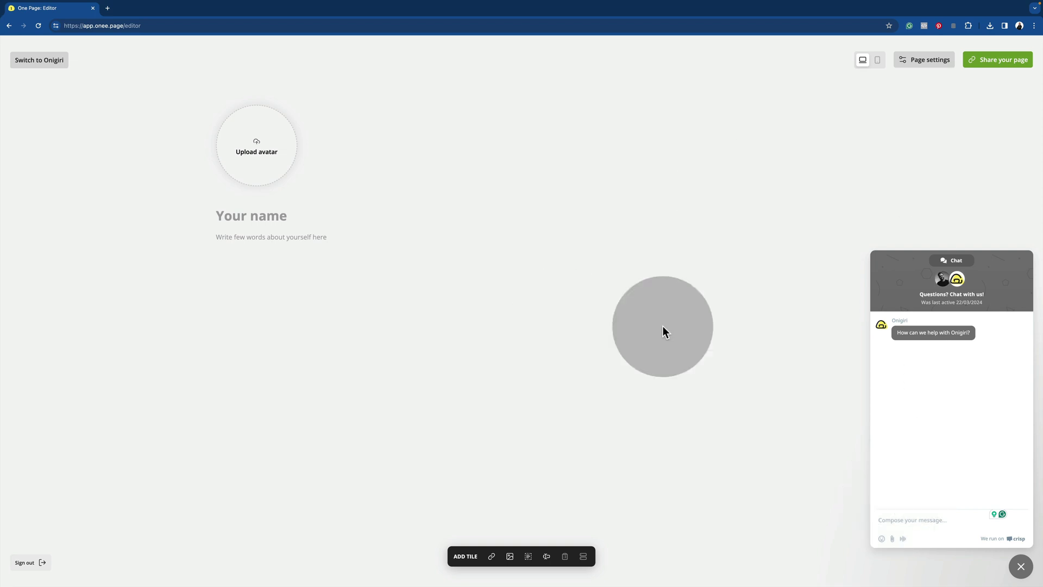
# - Close the support chat and switch to the mobile layout preview
pyautogui.click(1021, 567)
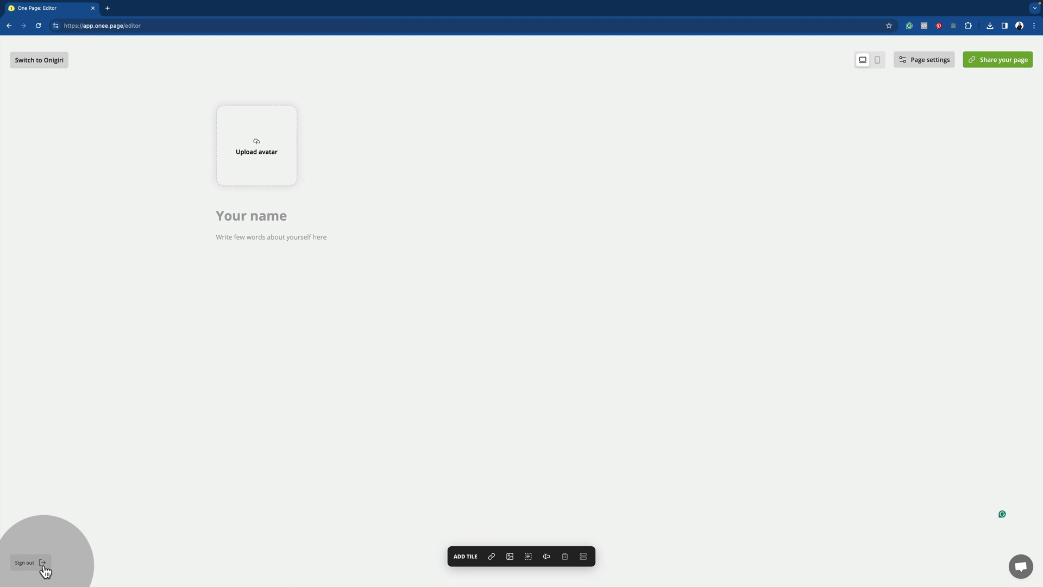
pyautogui.click(878, 65)
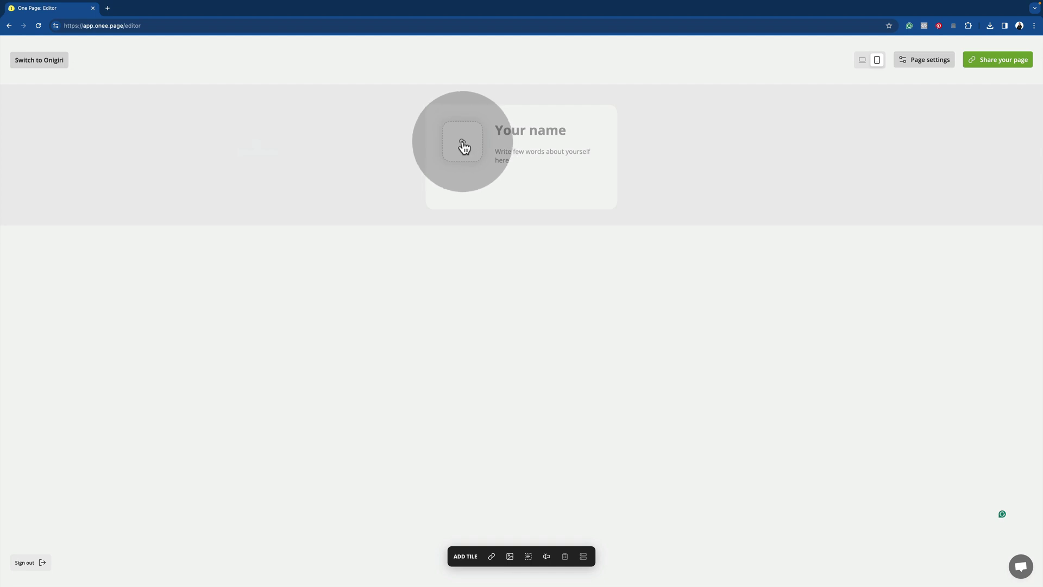
# - Upload Profile Photo.jpg as the avatar, remove it, and upload it again
pyautogui.click(463, 142)
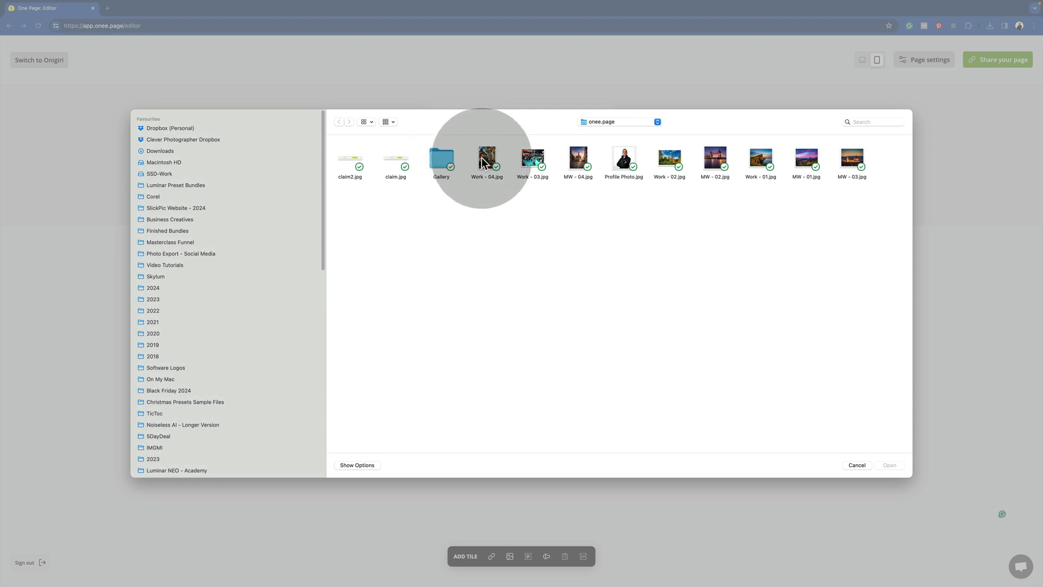
pyautogui.click(615, 157)
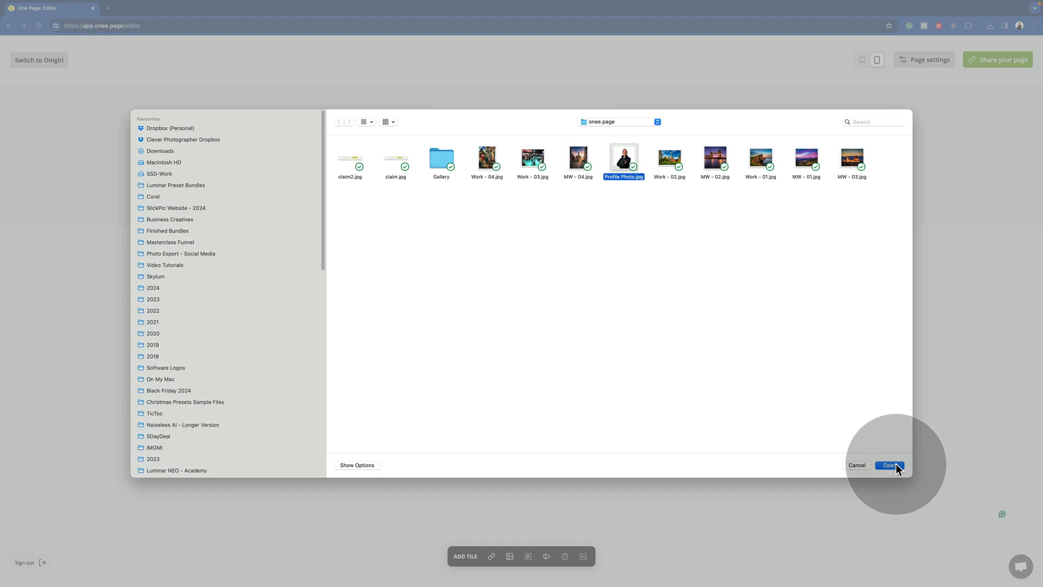
pyautogui.click(895, 465)
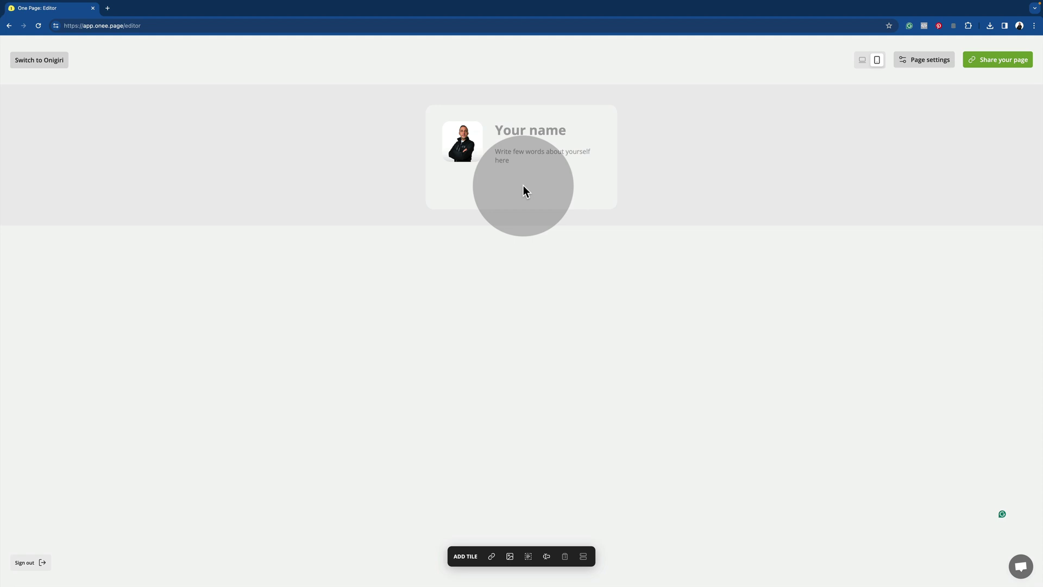
pyautogui.moveTo(477, 151)
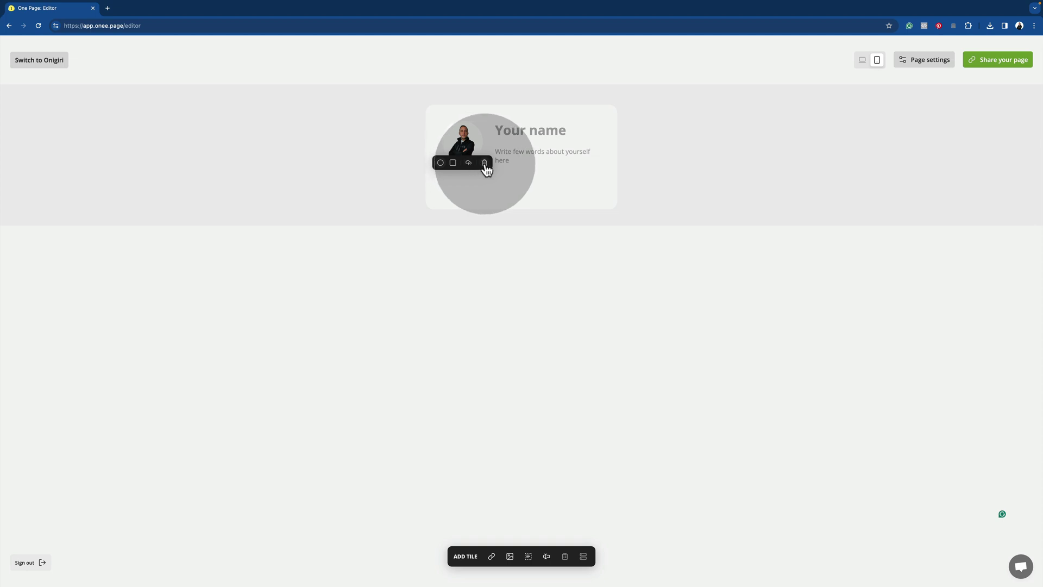
pyautogui.click(484, 164)
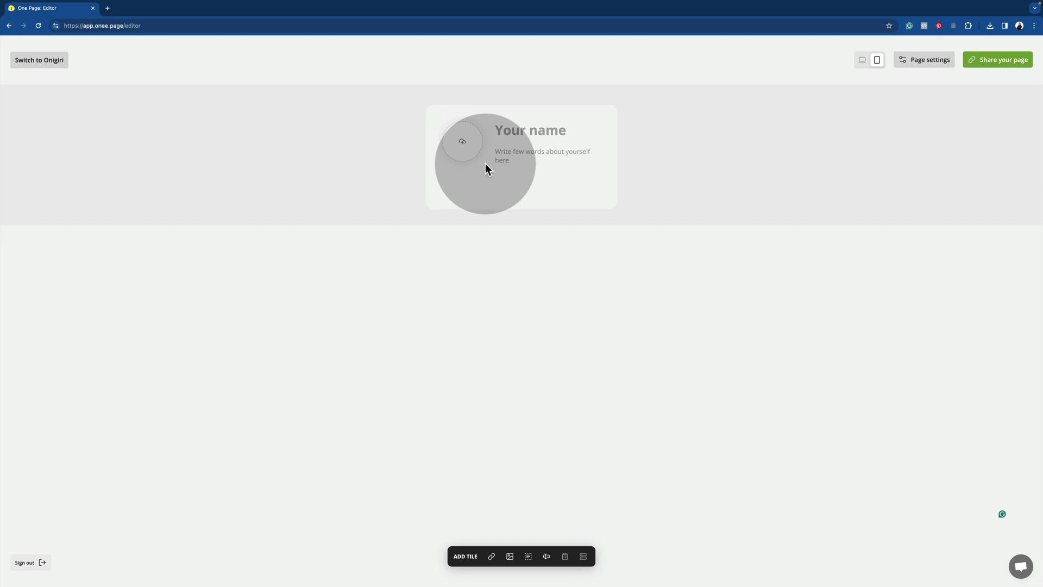
pyautogui.click(463, 144)
pyautogui.click(625, 166)
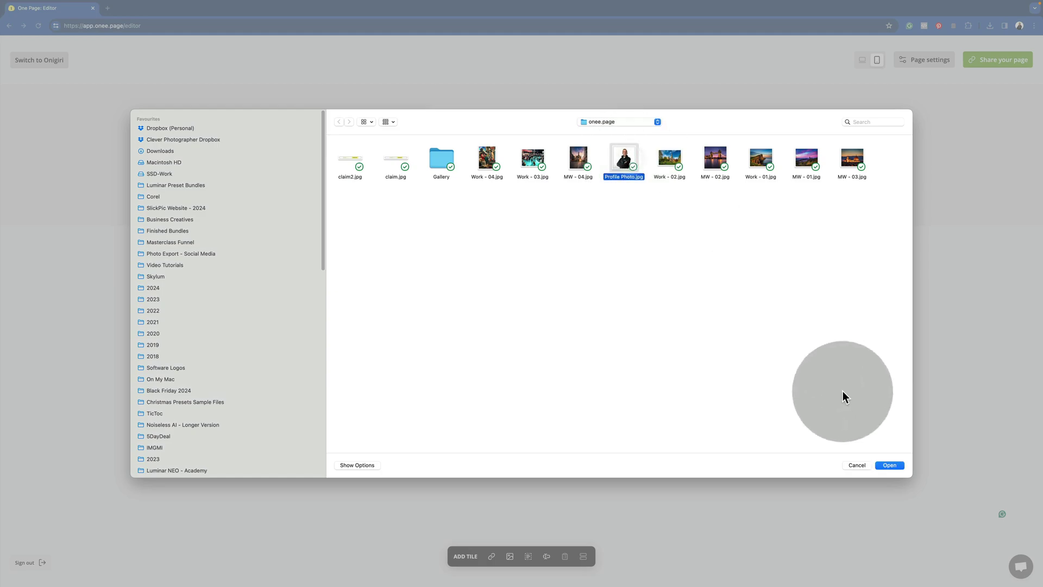
pyautogui.click(889, 465)
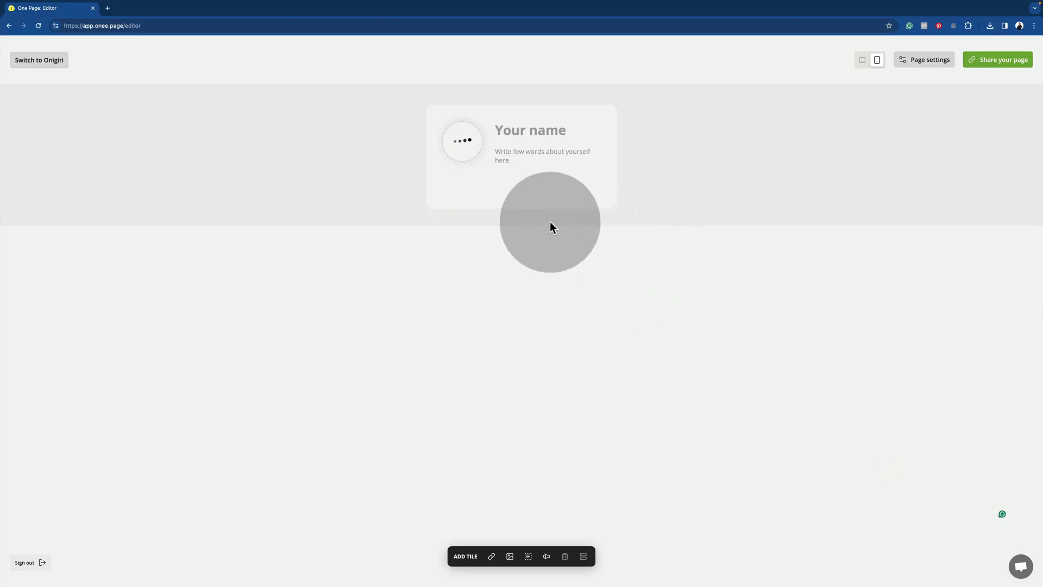
# - Enter the owner's name and paste the bio about a West Sussex landscape photographer and educator
pyautogui.click(536, 126)
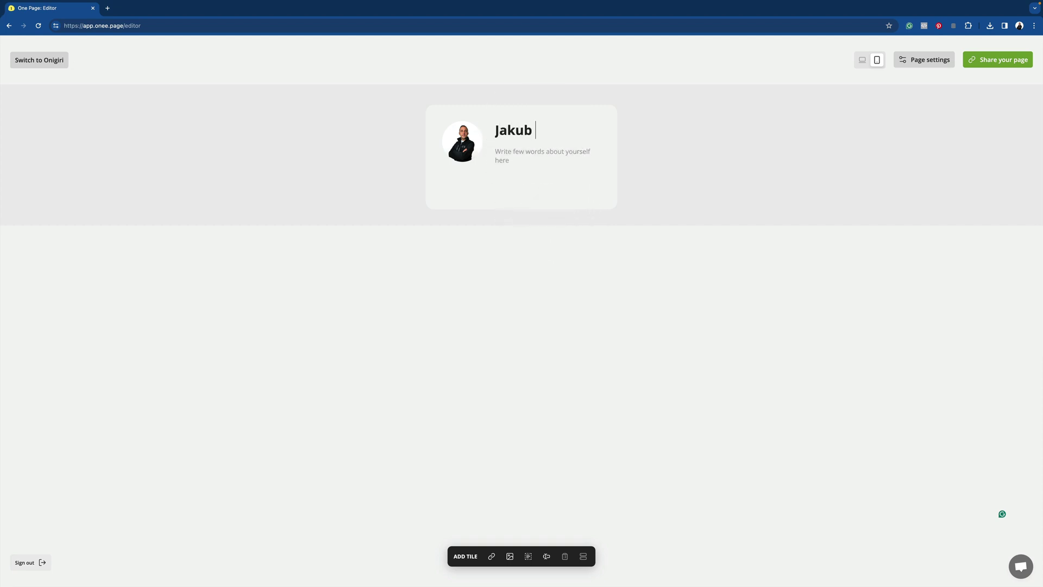
pyautogui.click(549, 152)
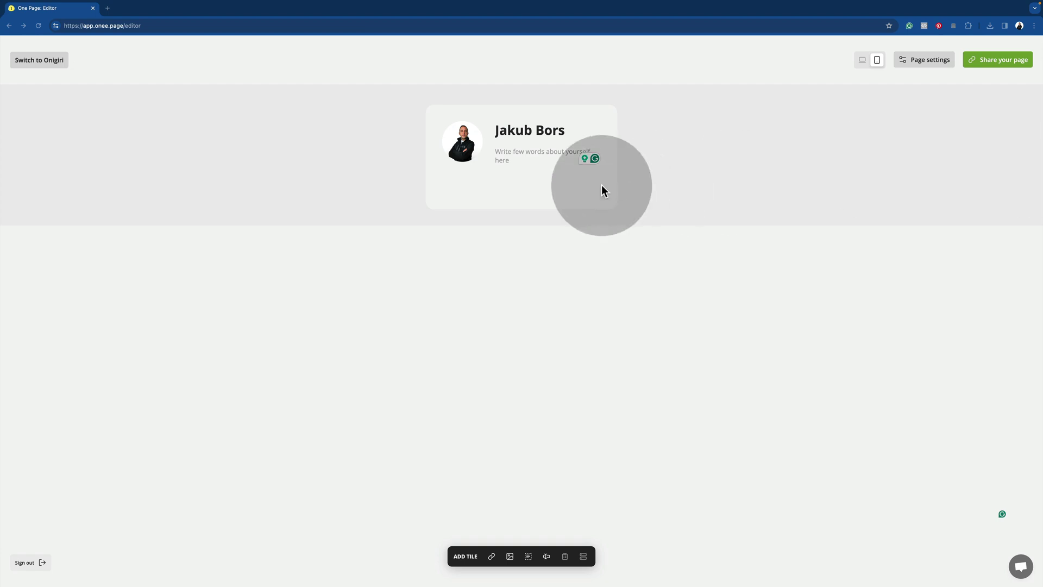
pyautogui.click(547, 154)
pyautogui.write("Hey there! I'm a landscape photographer and educator based in the picturesque West Sussex, England.")
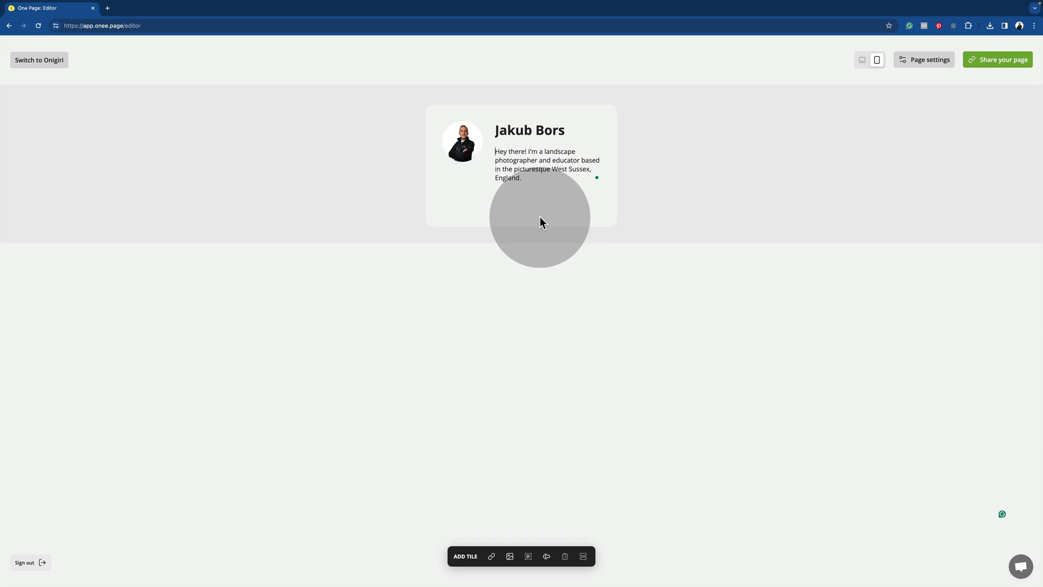
pyautogui.click(525, 190)
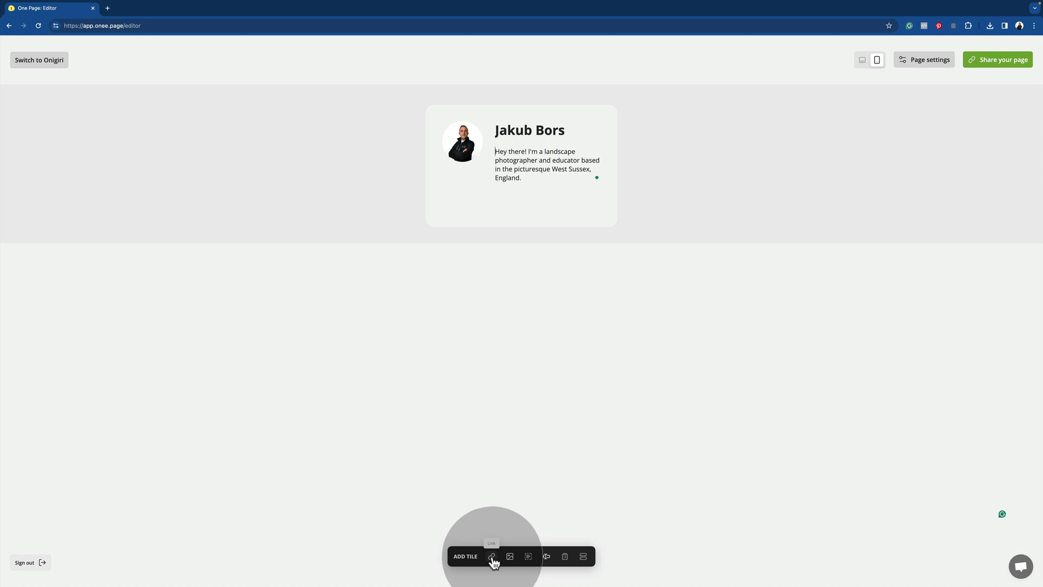
pyautogui.click(492, 557)
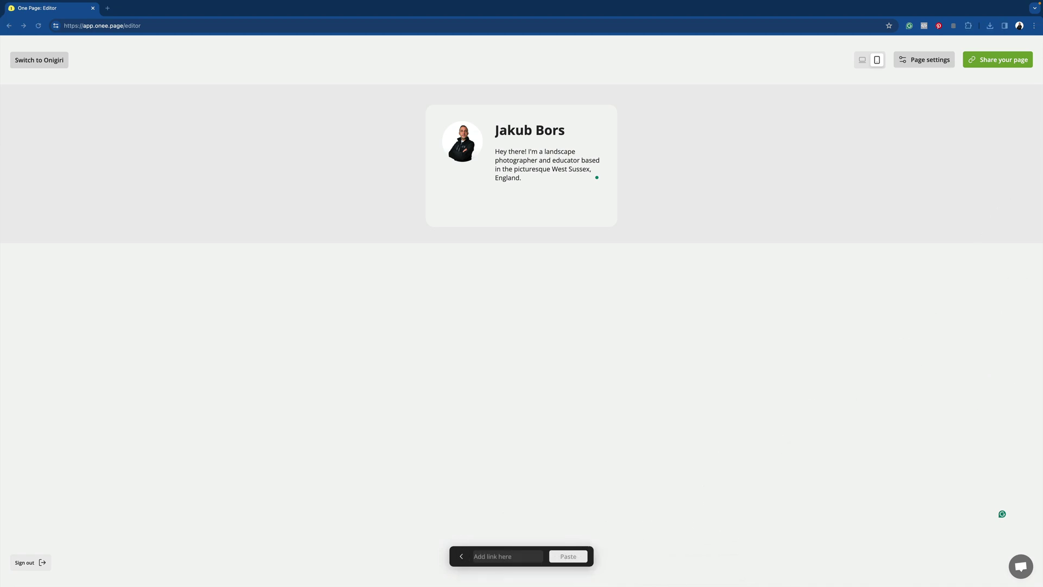
pyautogui.click(480, 555)
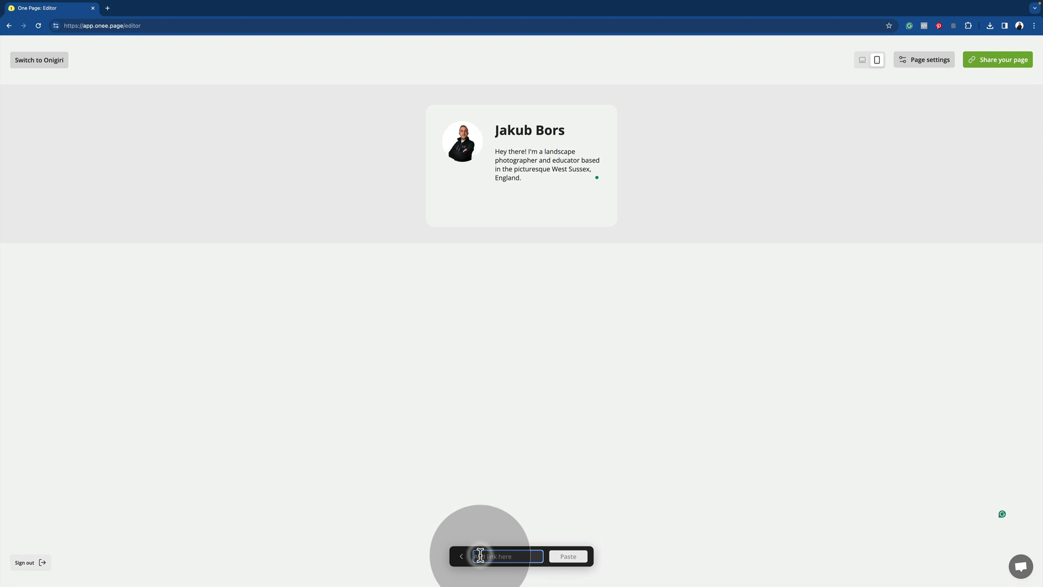
pyautogui.press('super+v')
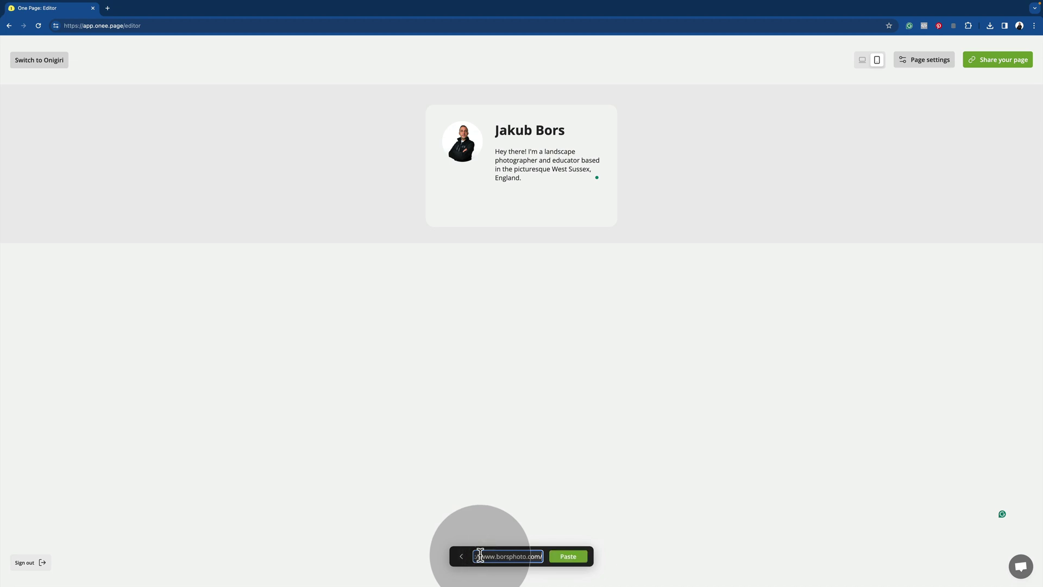
pyautogui.click(568, 556)
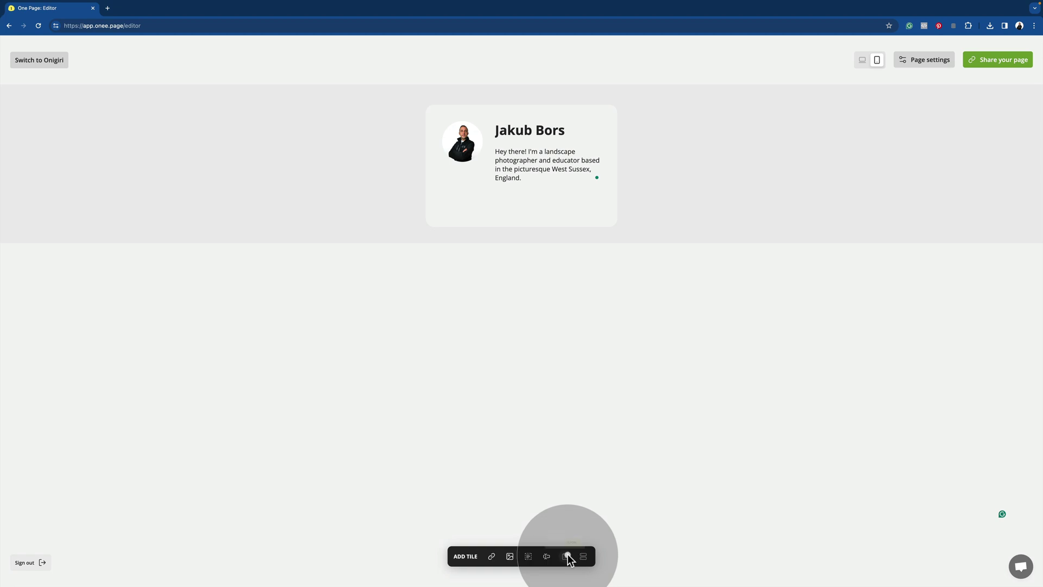
pyautogui.moveTo(483, 236)
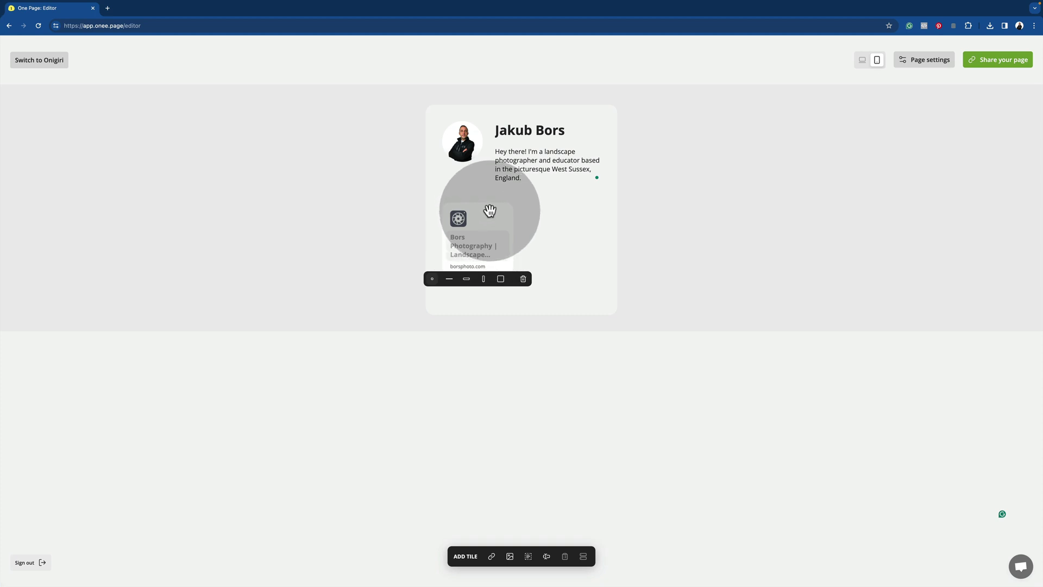
pyautogui.click(454, 279)
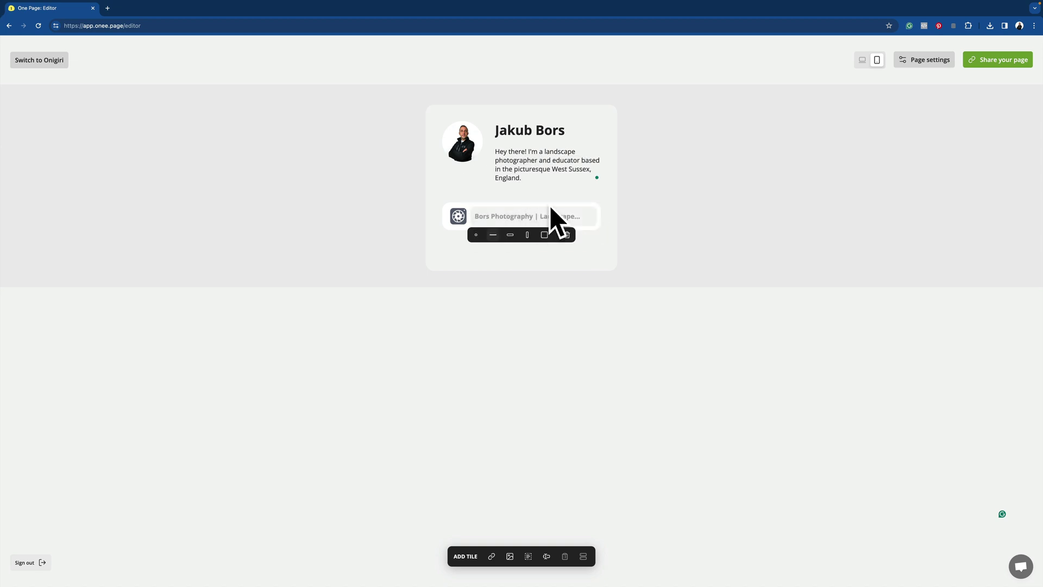
# - Resize the borsphoto.com link tile to the slim one-row strip
pyautogui.click(510, 235)
pyautogui.moveTo(507, 214)
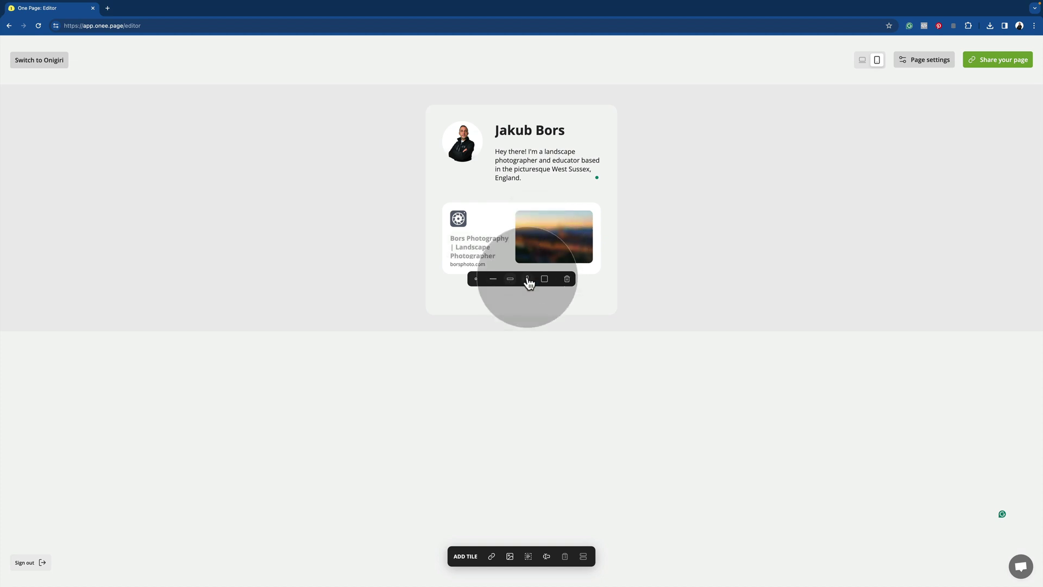
pyautogui.click(494, 281)
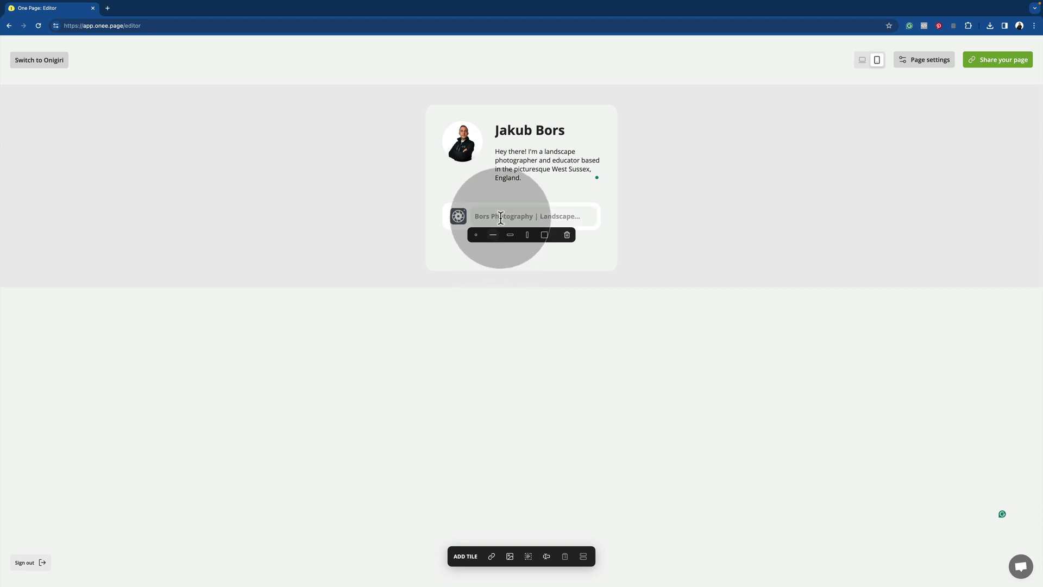
# - Replace the fetched tile title with 'My Portfolio Website'
pyautogui.click(502, 214)
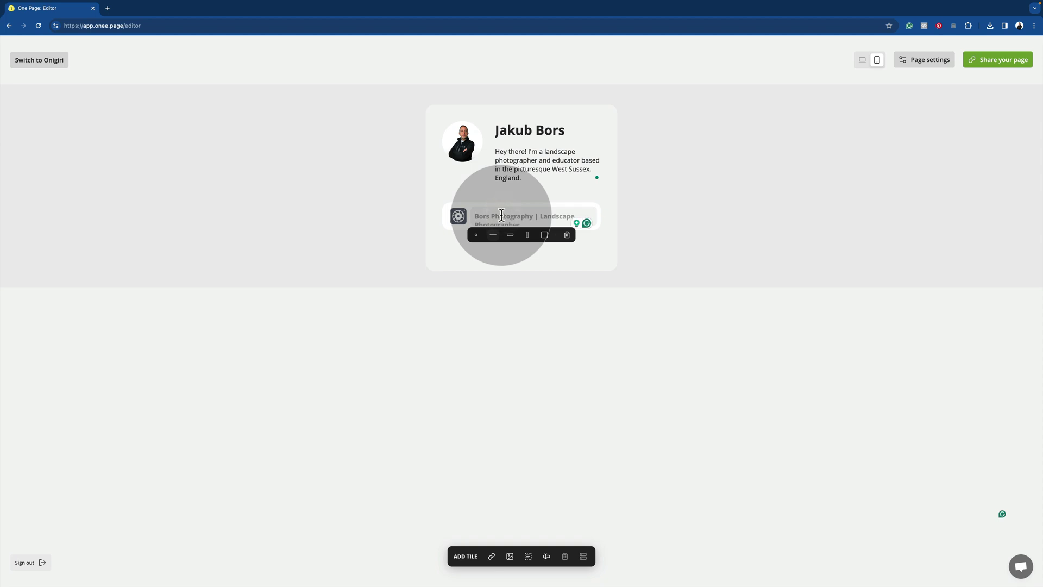
pyautogui.hotkey('ctrl', 'a')
pyautogui.write('My ')
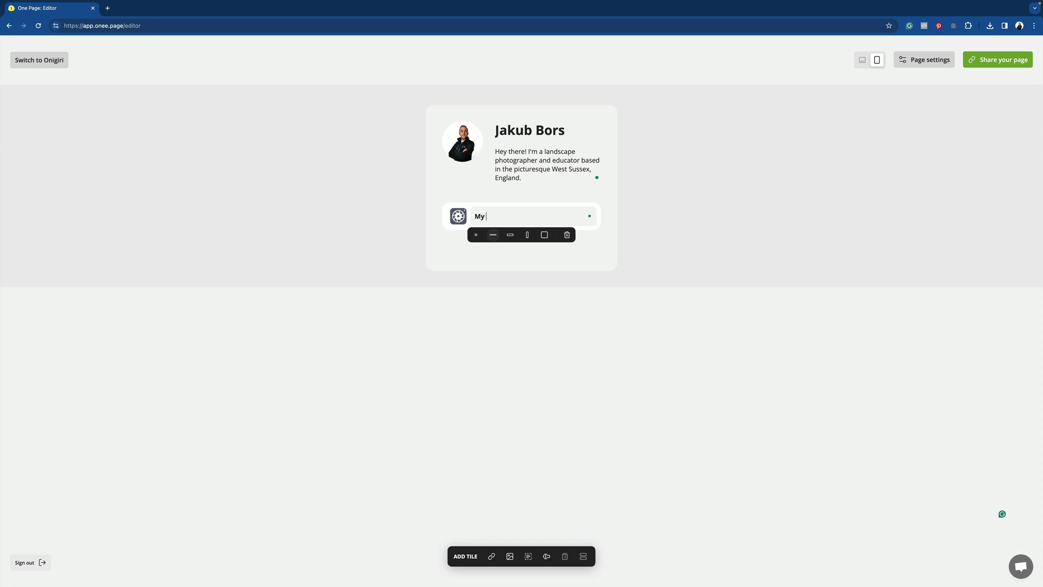
pyautogui.write('Portfolio Website')
pyautogui.click(597, 242)
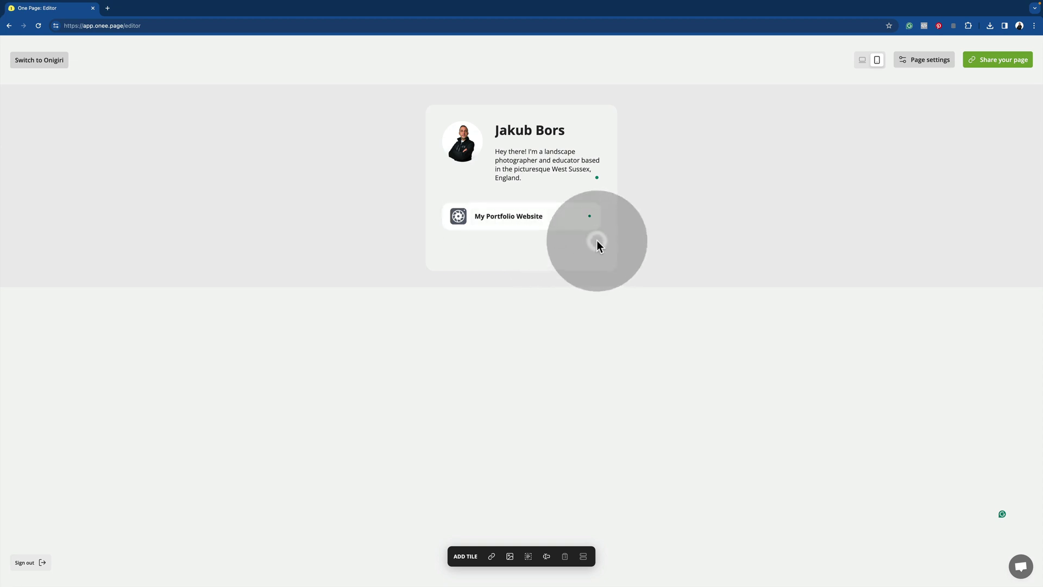